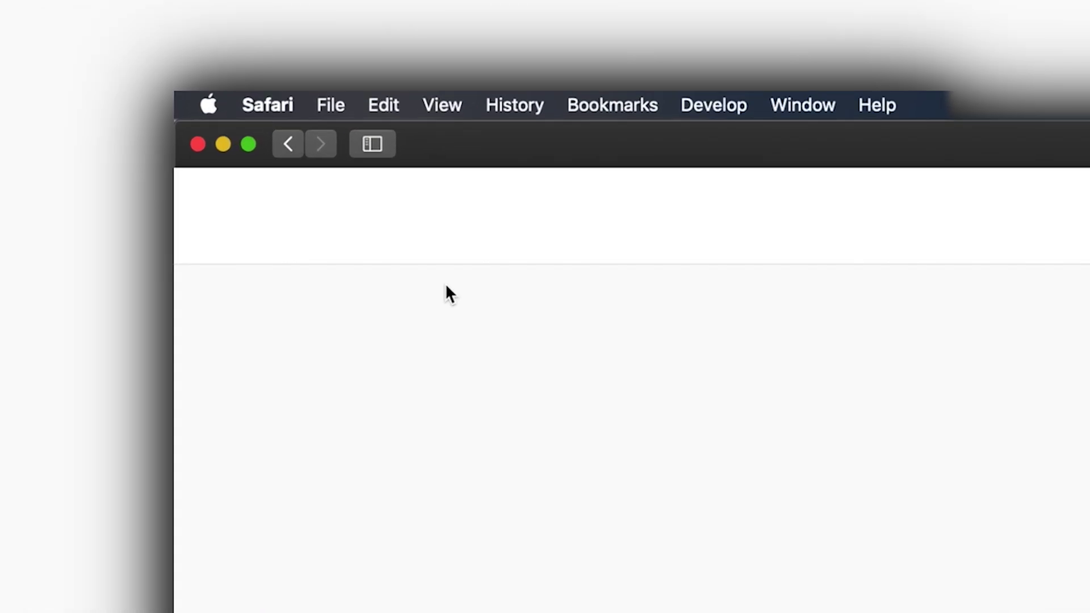
Step: Open Safari's preferences, then close them and return to Instagram
click(289, 105)
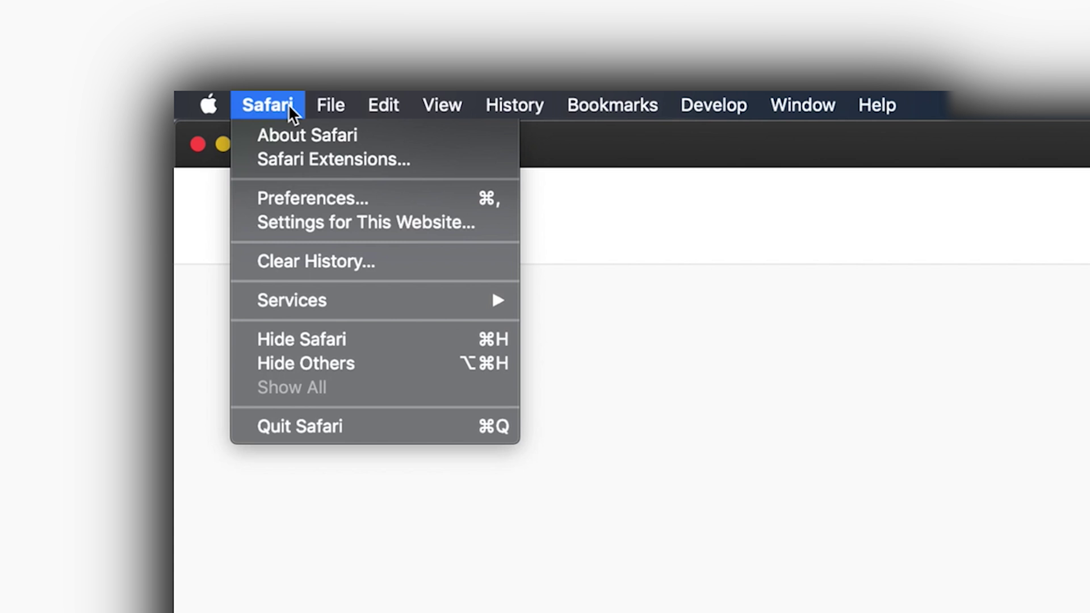
click(317, 198)
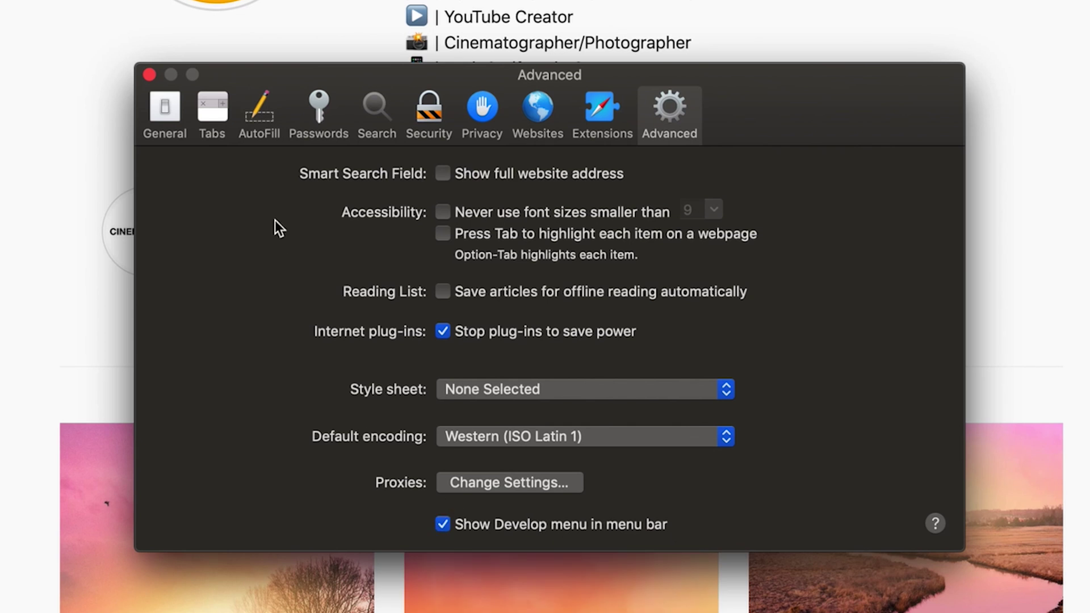
click(149, 74)
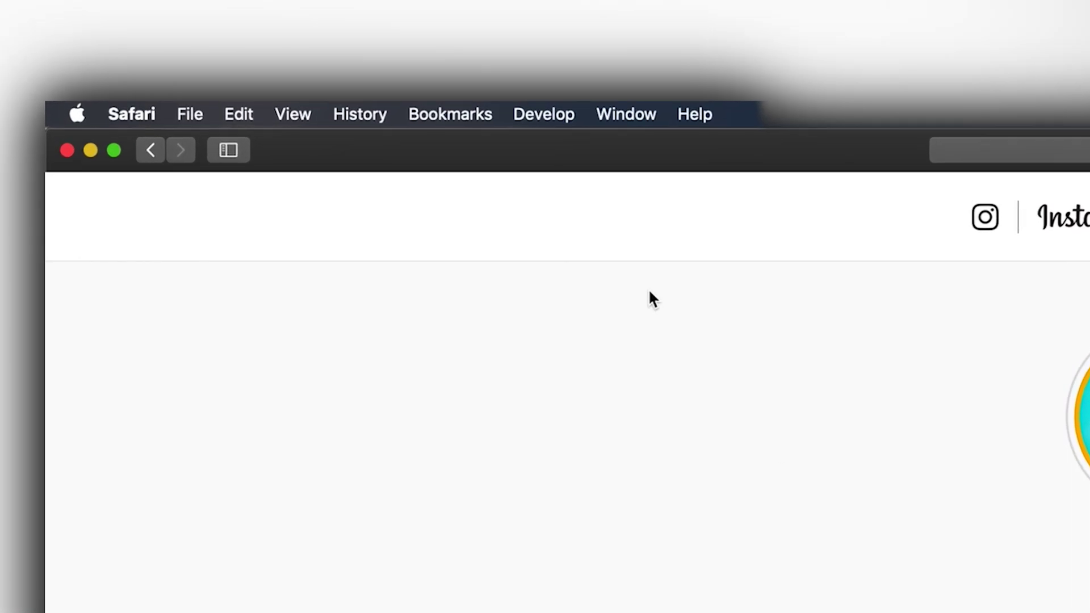
Step: Set Safari's user agent to iPhone from the Develop menu's User Agent list
click(559, 122)
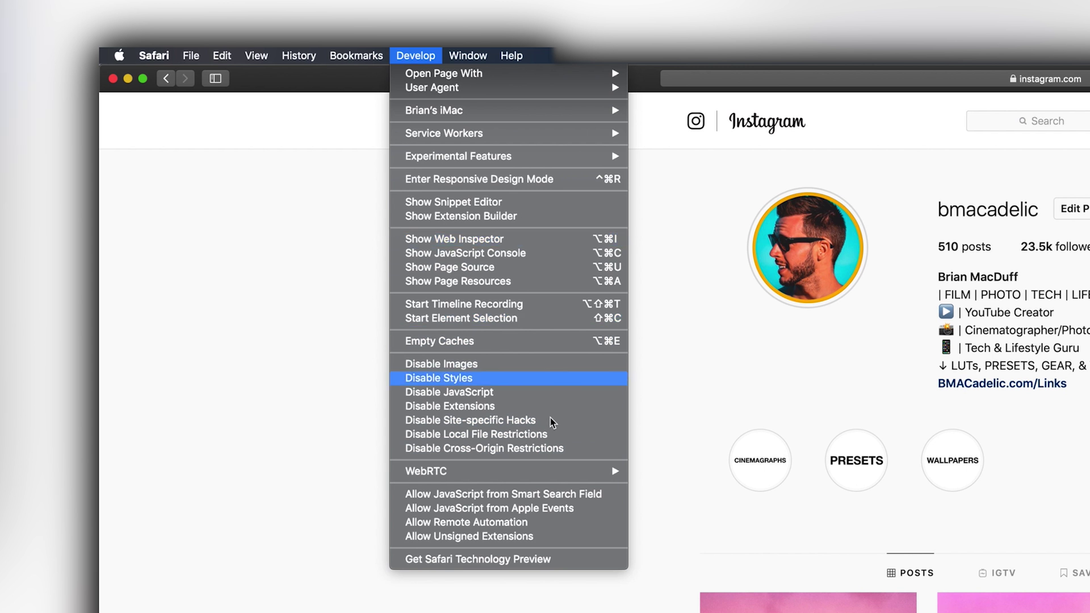
mouse_move(532, 478)
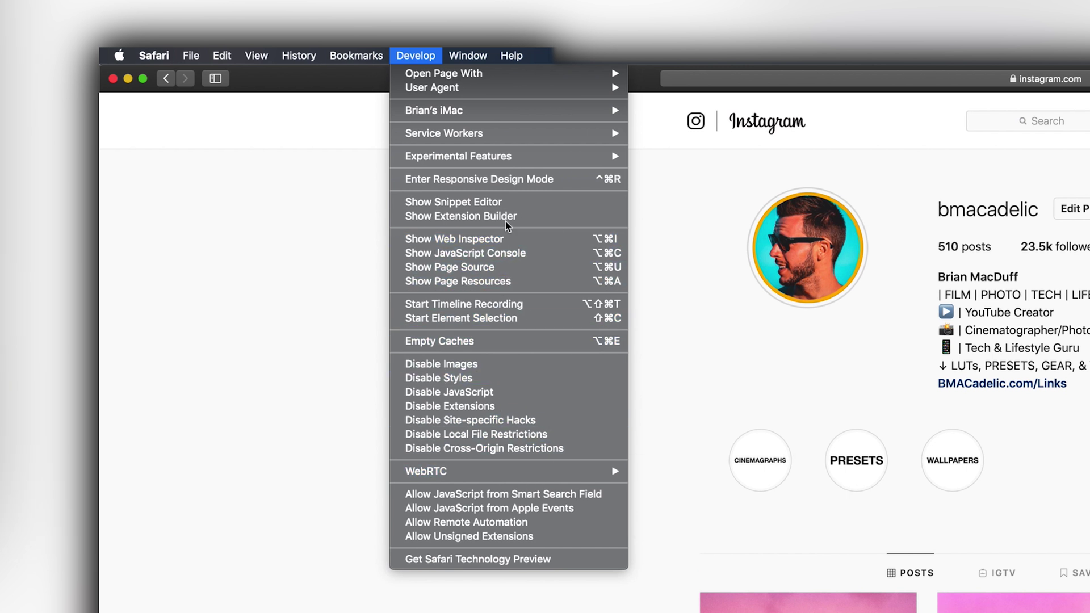
mouse_move(492, 88)
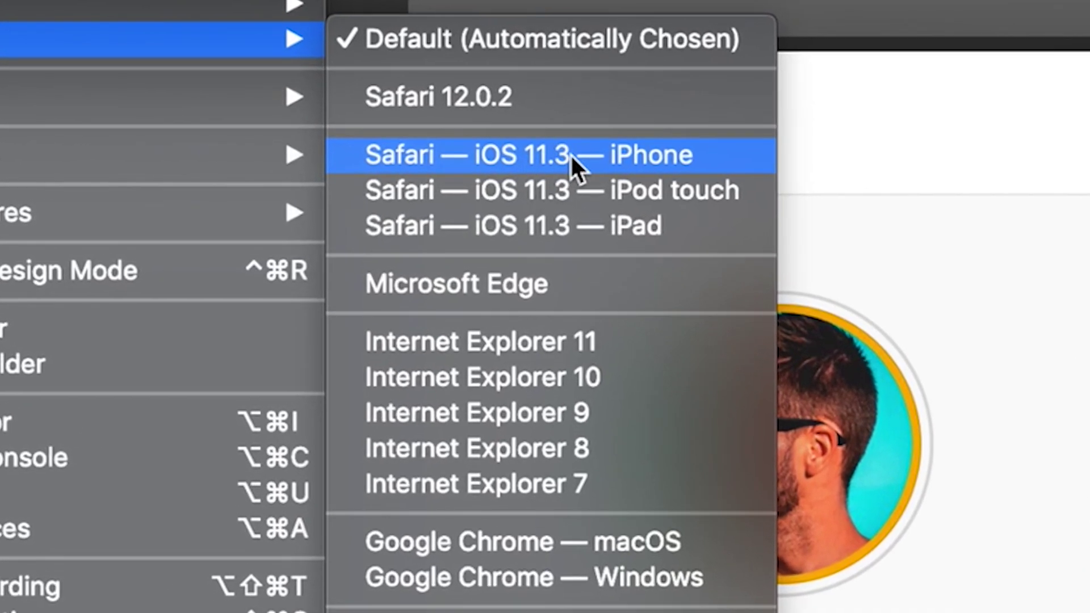
click(681, 154)
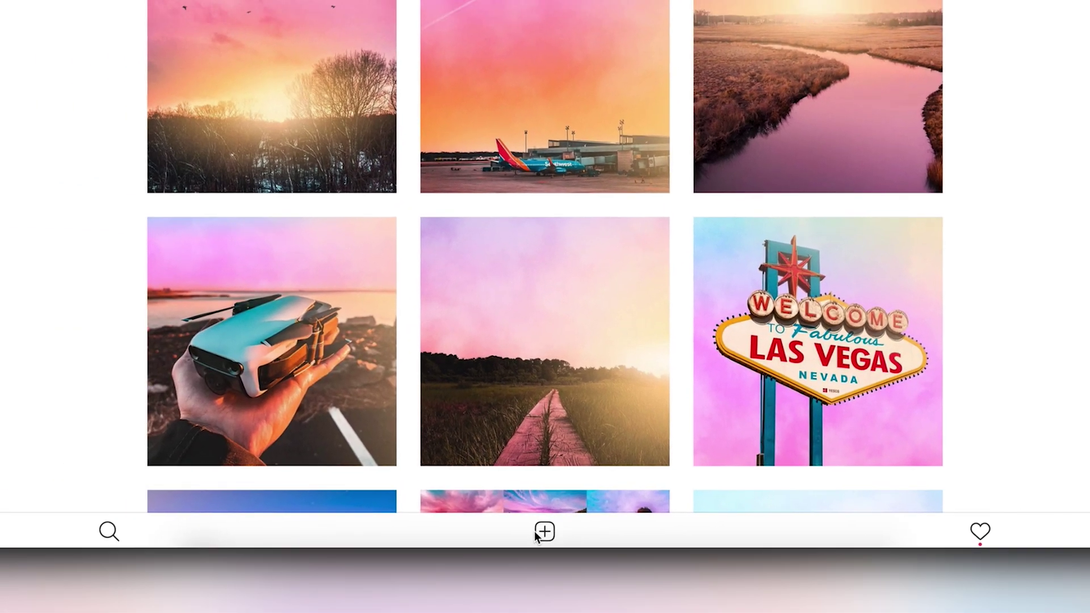
Step: Start a new Instagram post using the POST ME.jpg sunset photo
click(540, 533)
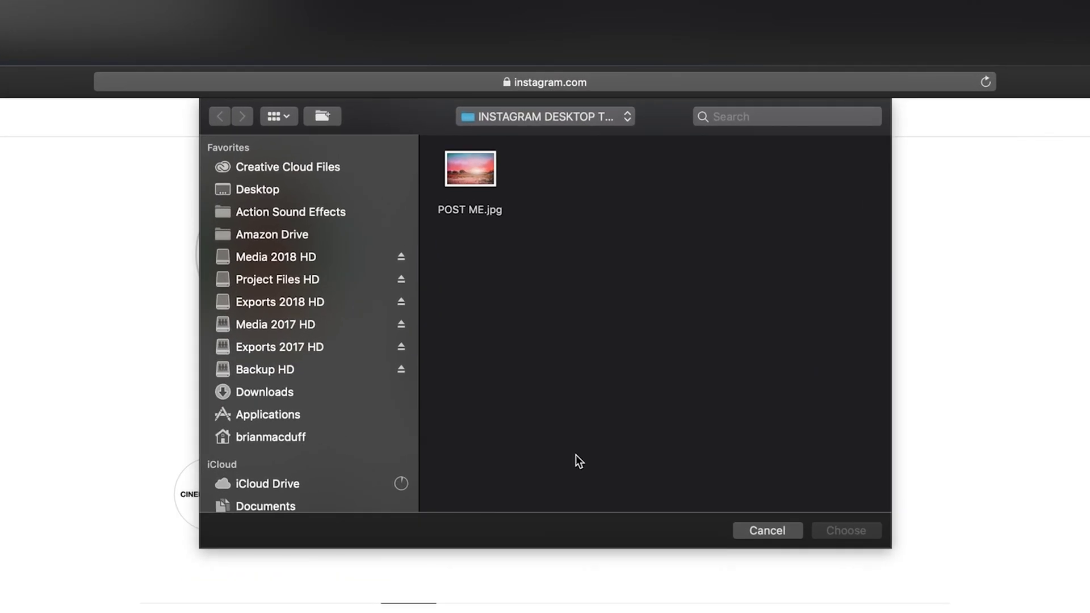
click(491, 180)
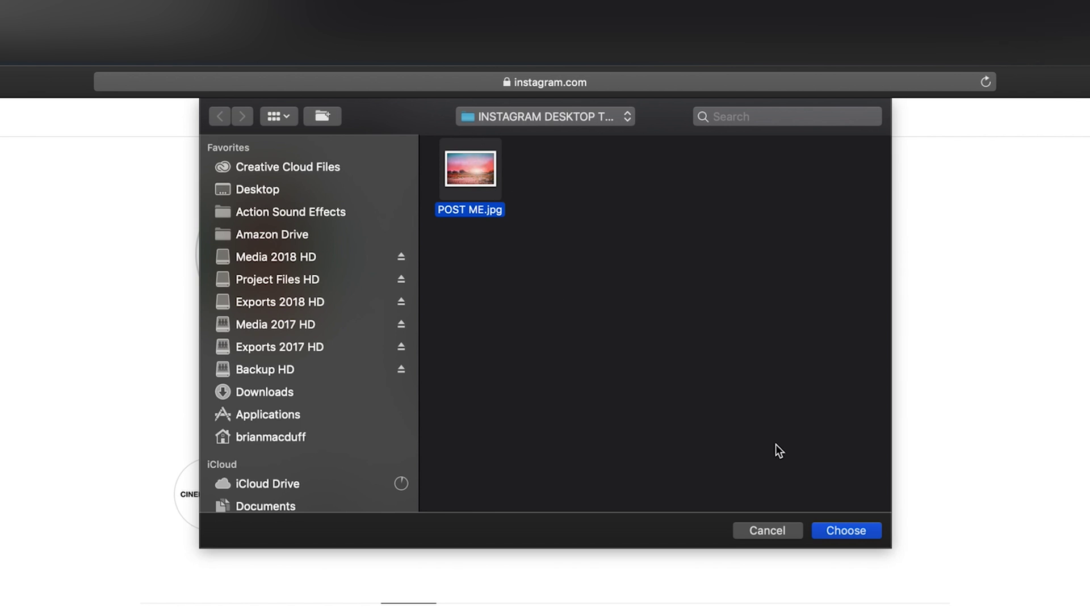
click(844, 530)
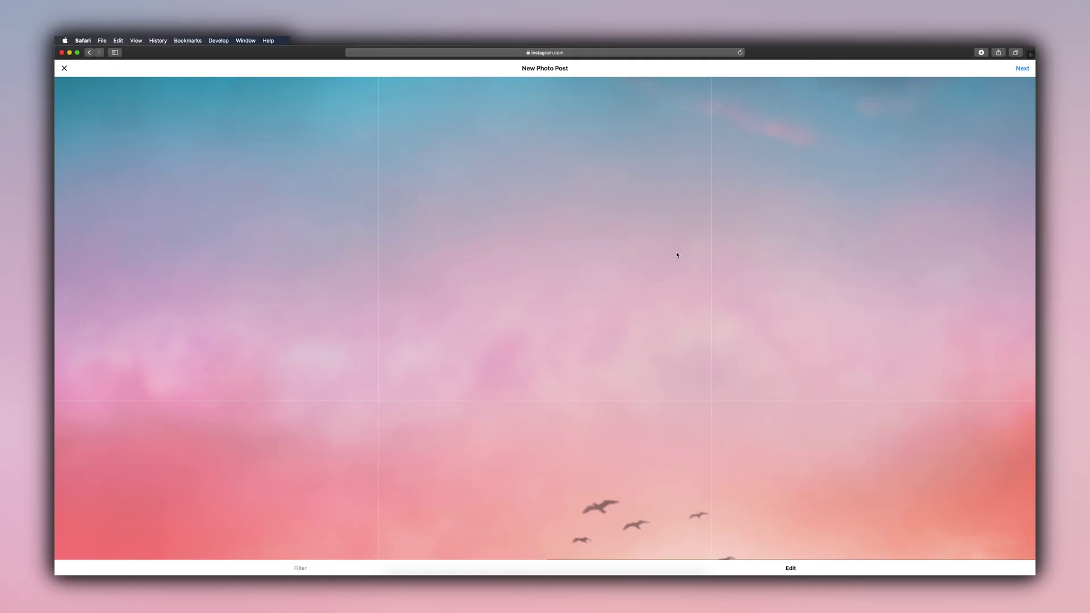
Step: Shrink Safari to a narrow, centred phone-sized window and fit the whole photo in the frame
scroll(677, 254, down, 10)
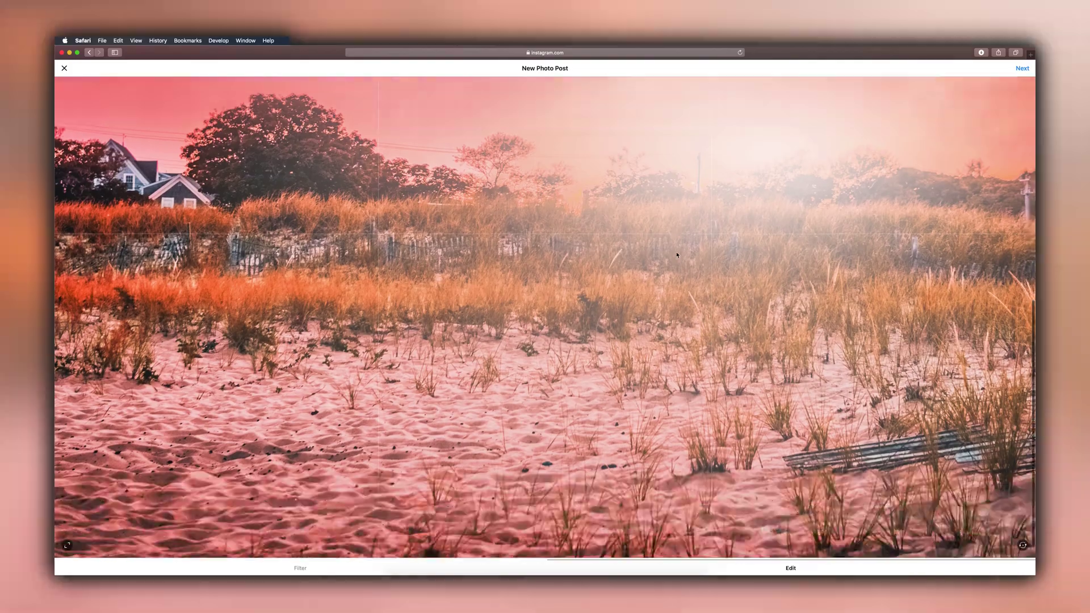
scroll(677, 254, up, 10)
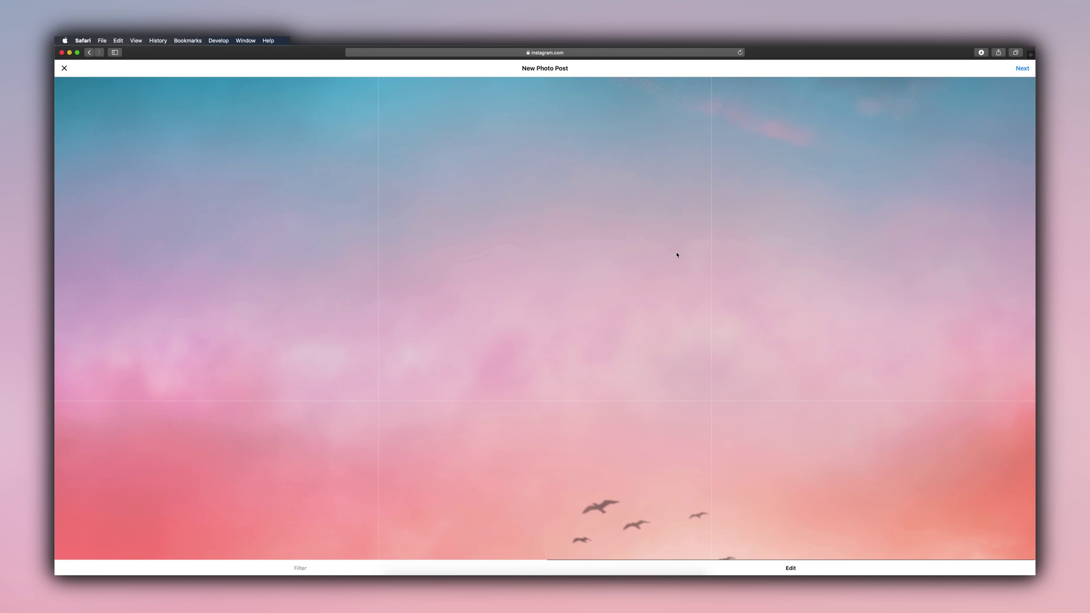
drag(57, 574, 296, 521)
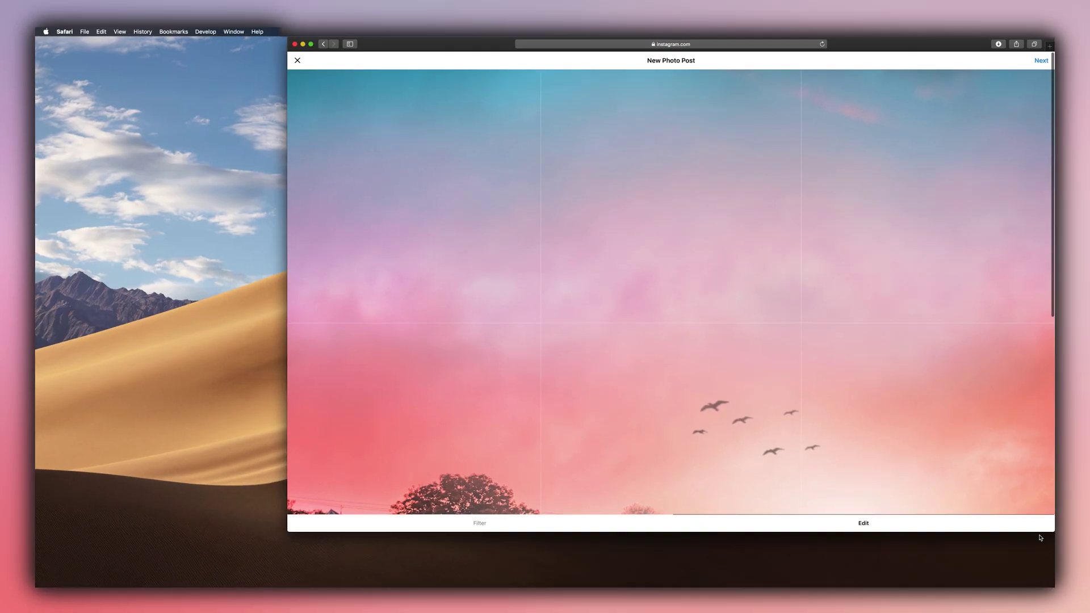
drag(1040, 538, 669, 528)
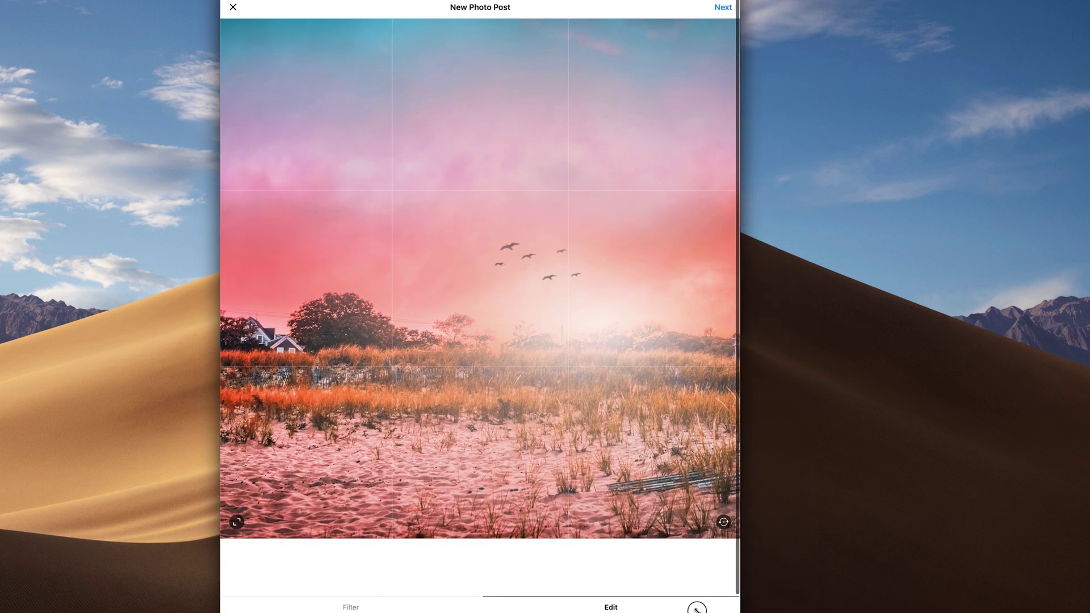
drag(696, 609, 582, 541)
key(ctrl+alt+c)
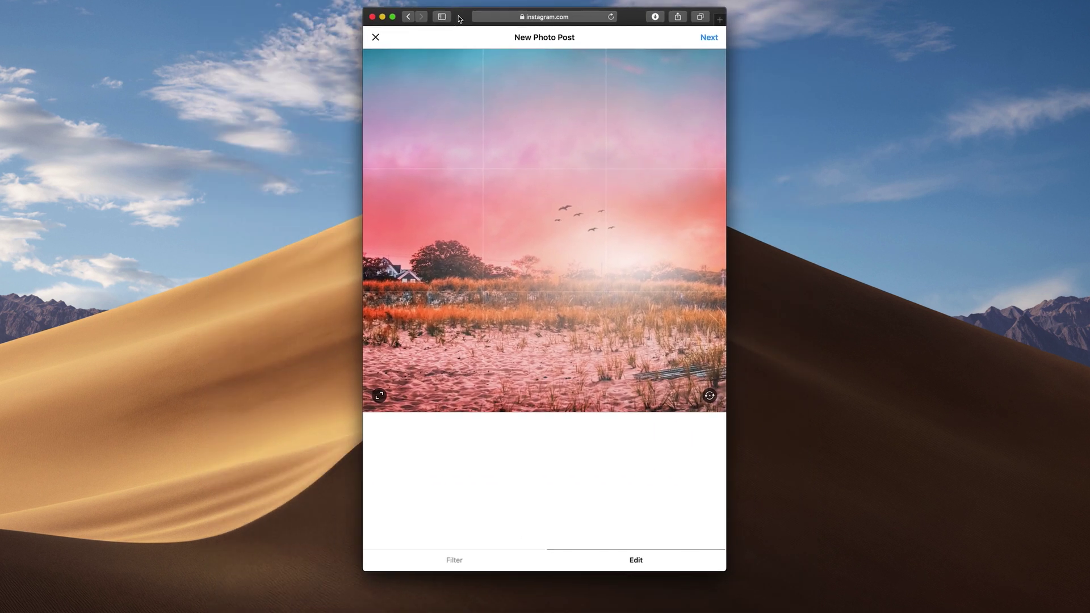
mouse_move(631, 17)
mouse_down()
mouse_move(615, 29)
mouse_move(628, 36)
mouse_up()
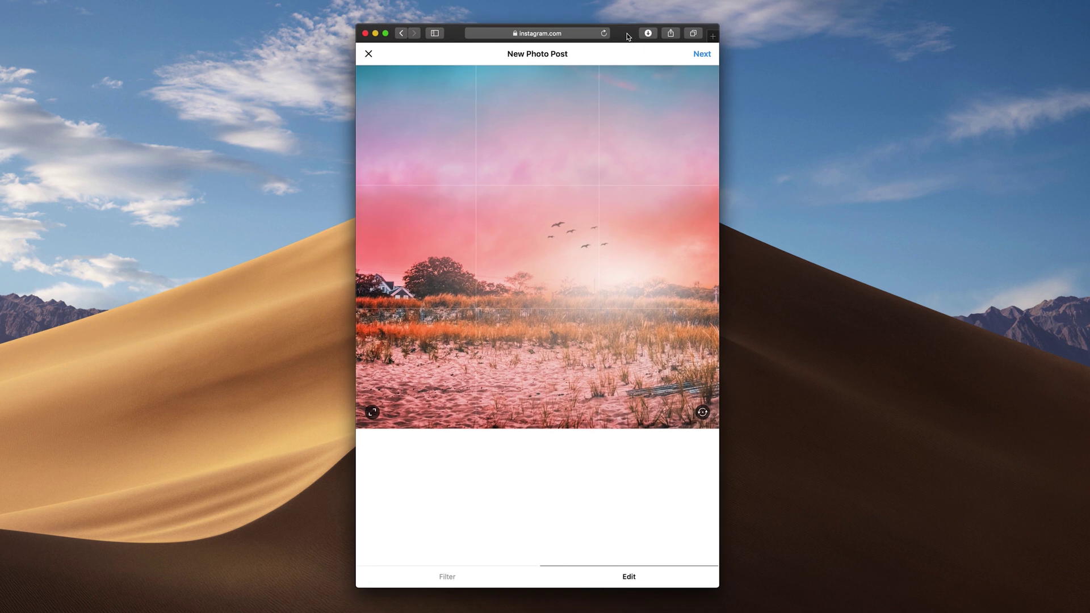
click(373, 415)
Step: Toggle the photo between square crop and full view, ending on the uncropped photo
click(702, 412)
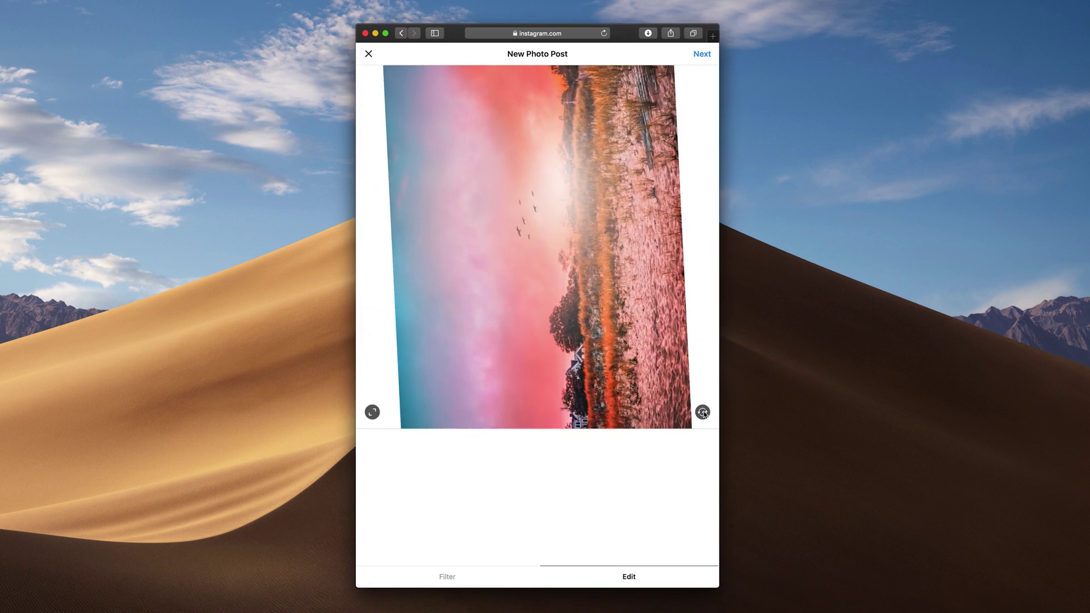
click(373, 415)
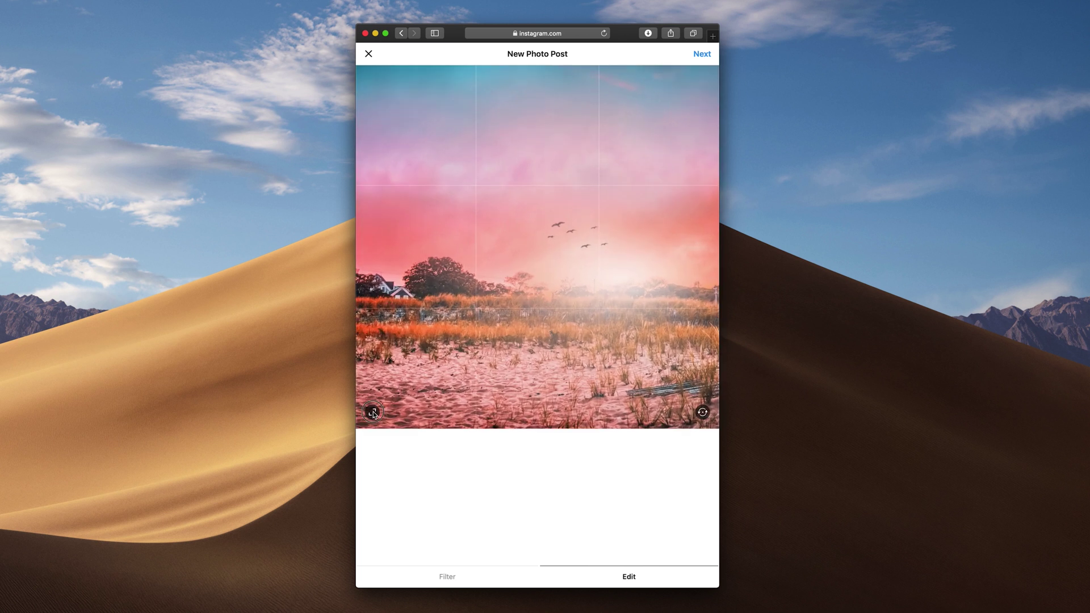
click(373, 415)
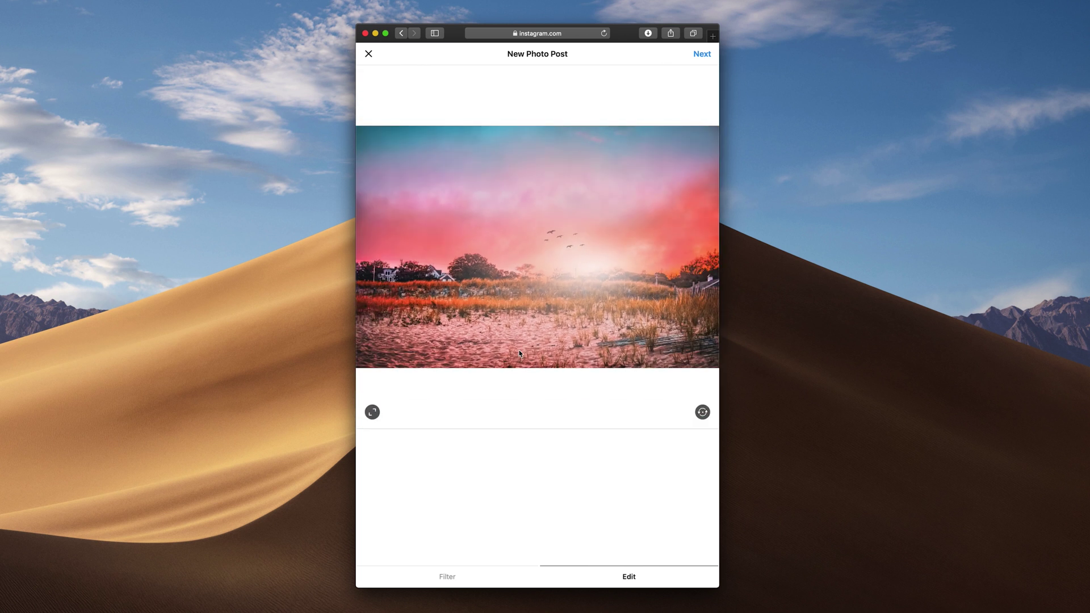
click(374, 416)
click(374, 416)
Step: Preview the Filter tab without applying a filter, then return to the Edit tab
click(461, 578)
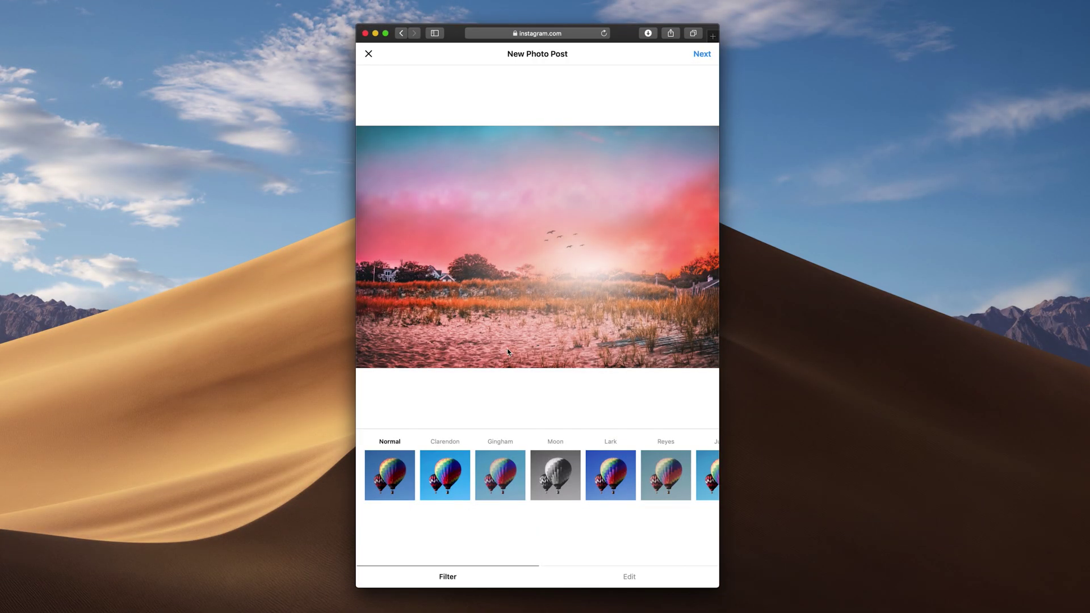
click(589, 575)
click(497, 570)
click(594, 574)
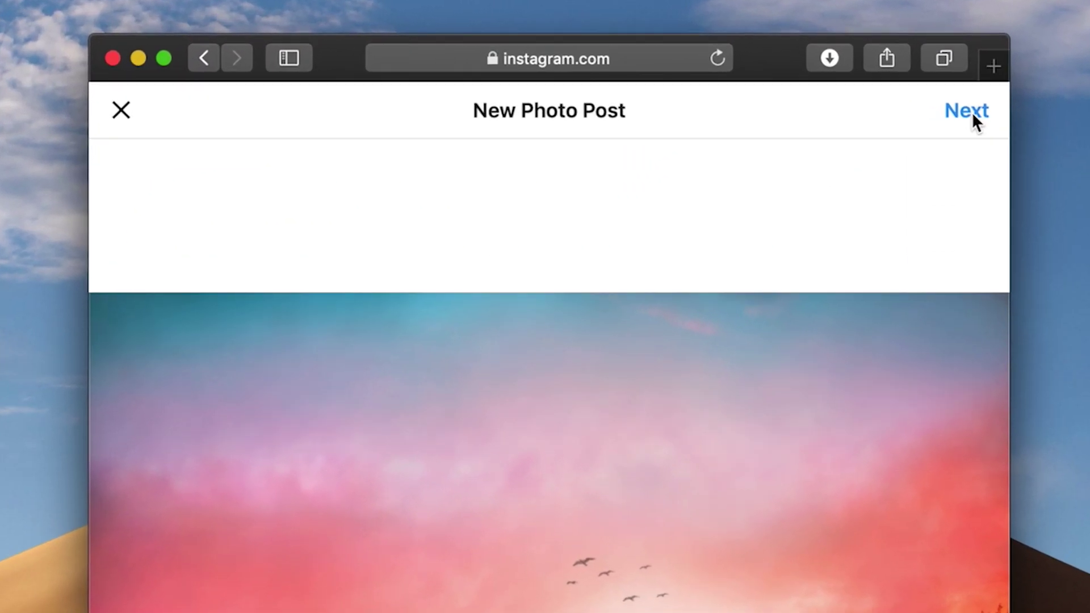
Step: Caption the post "This Is The Most LIT Photo Of All Time!"
click(969, 111)
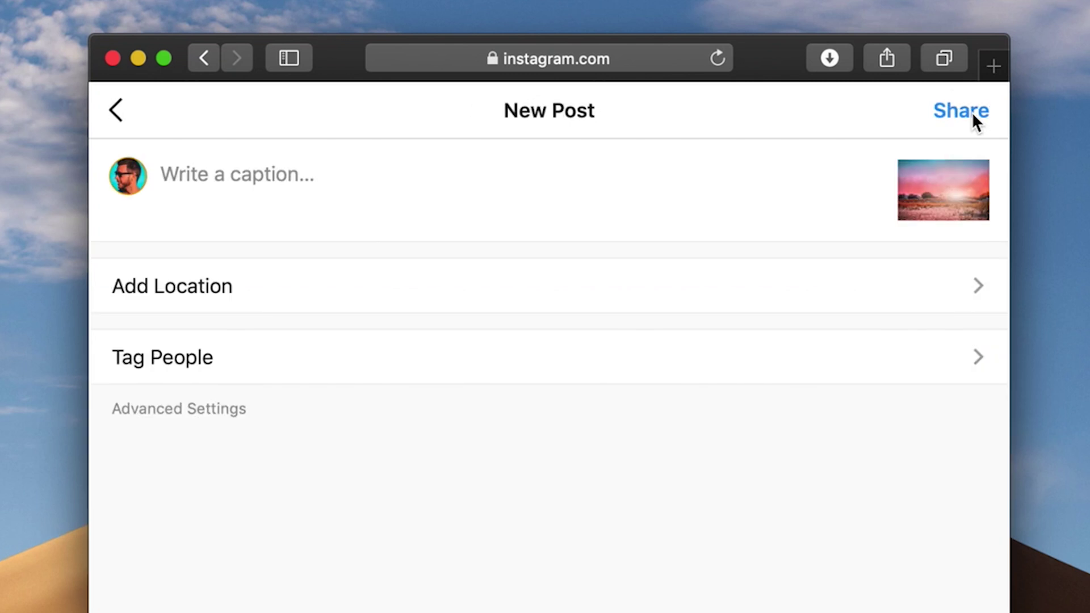
click(684, 170)
text(This Is The Most LIT Photo Of All Time!)
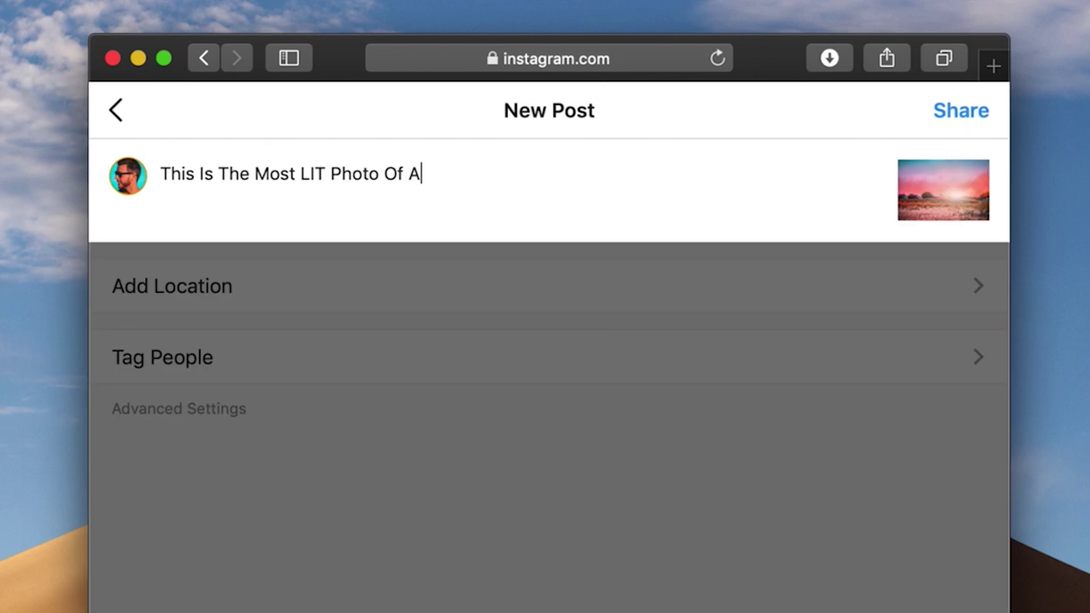
click(597, 376)
Step: Tag the post's location as Chatham Light on Main St, Chatham
click(568, 305)
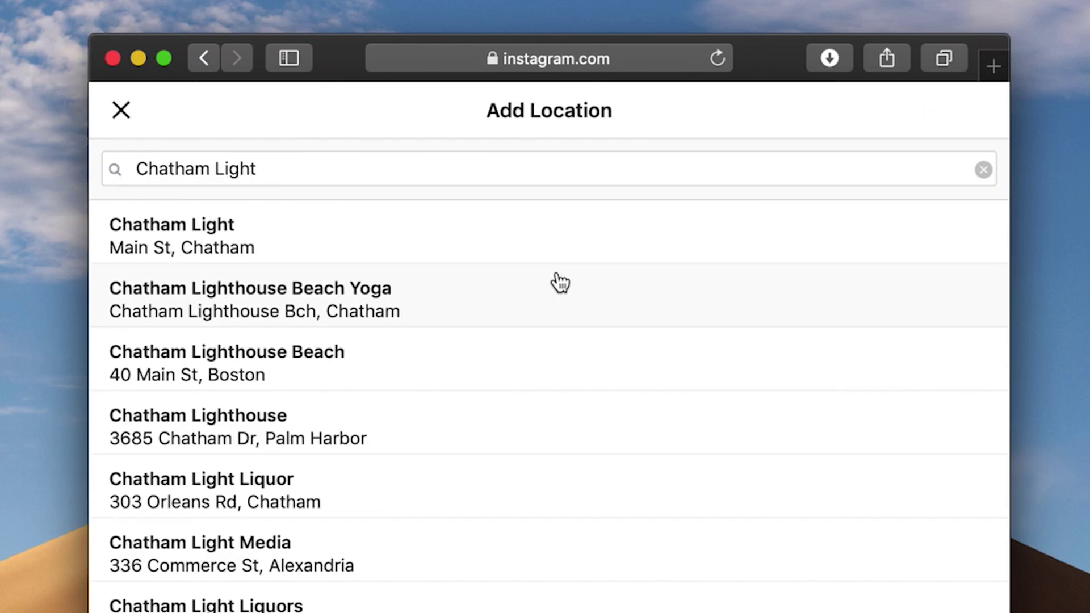
click(398, 238)
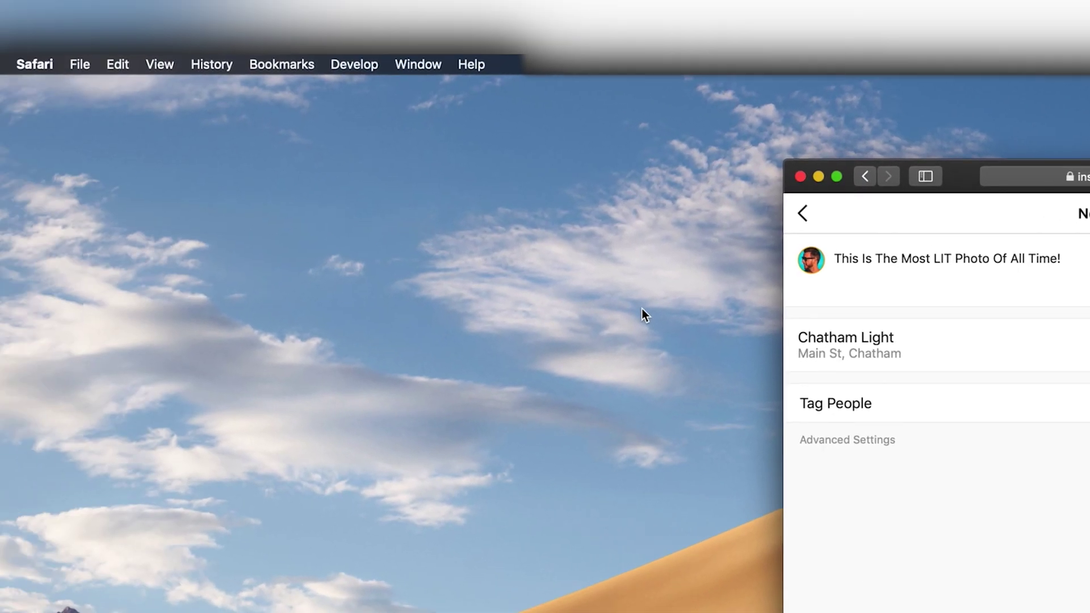
click(354, 65)
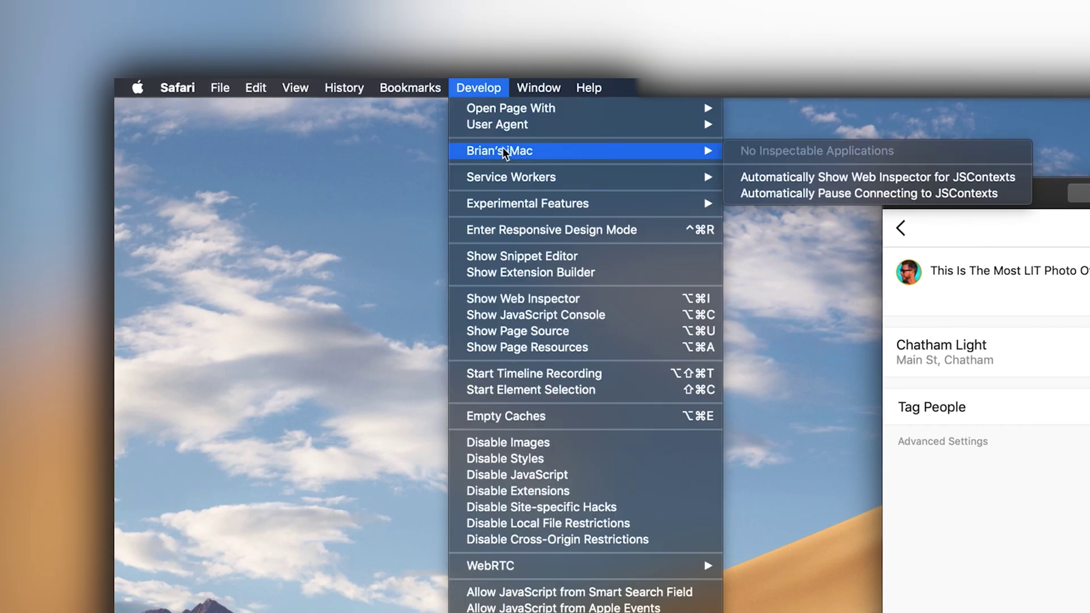
Step: Change the user agent again and close the Instagram window, leaving Google in front
mouse_move(443, 105)
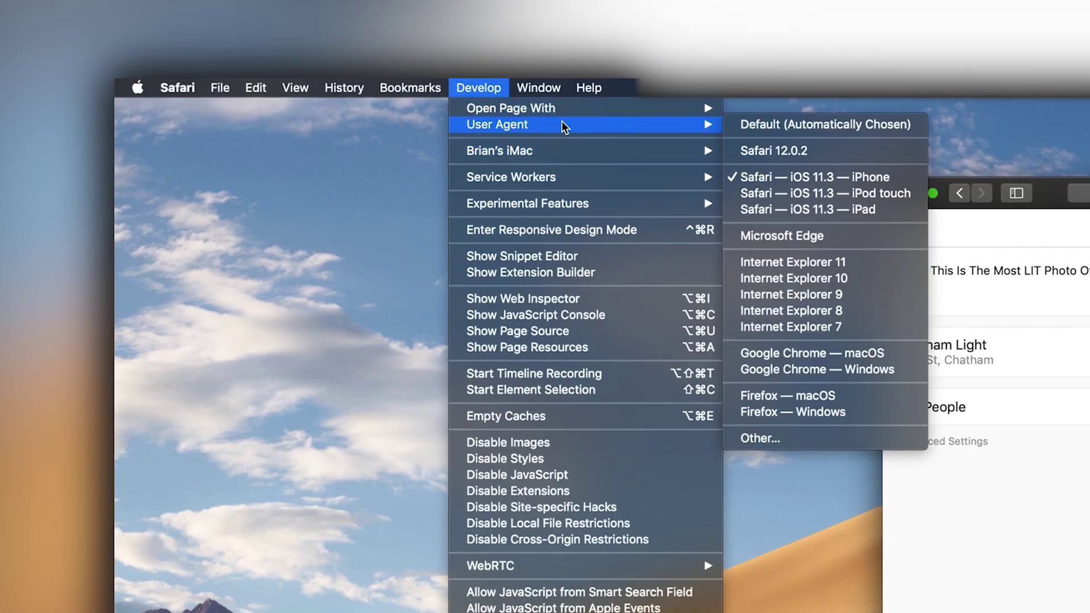
click(806, 209)
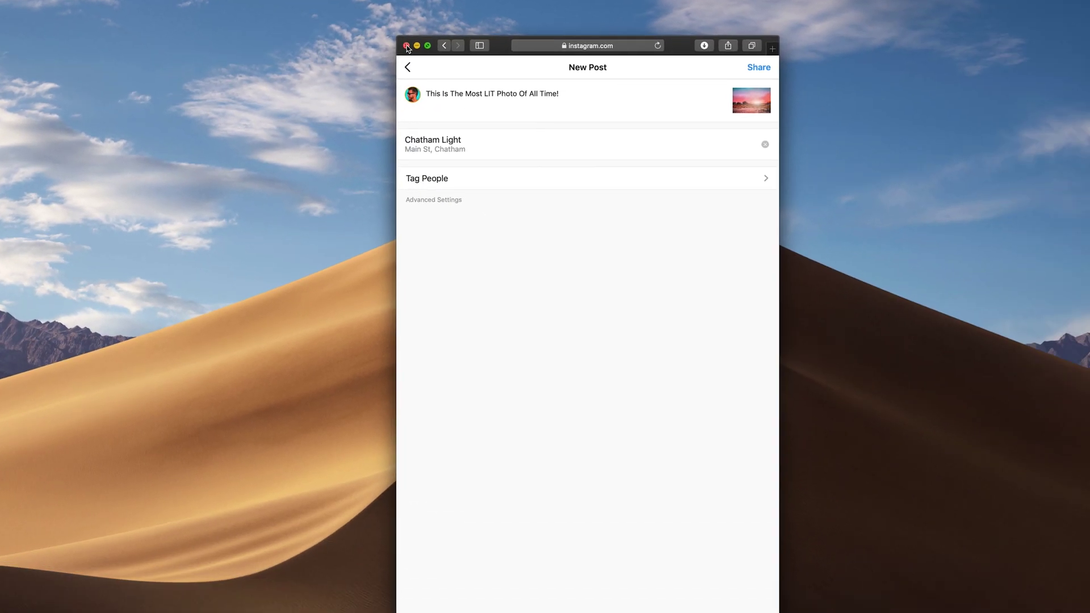
click(406, 46)
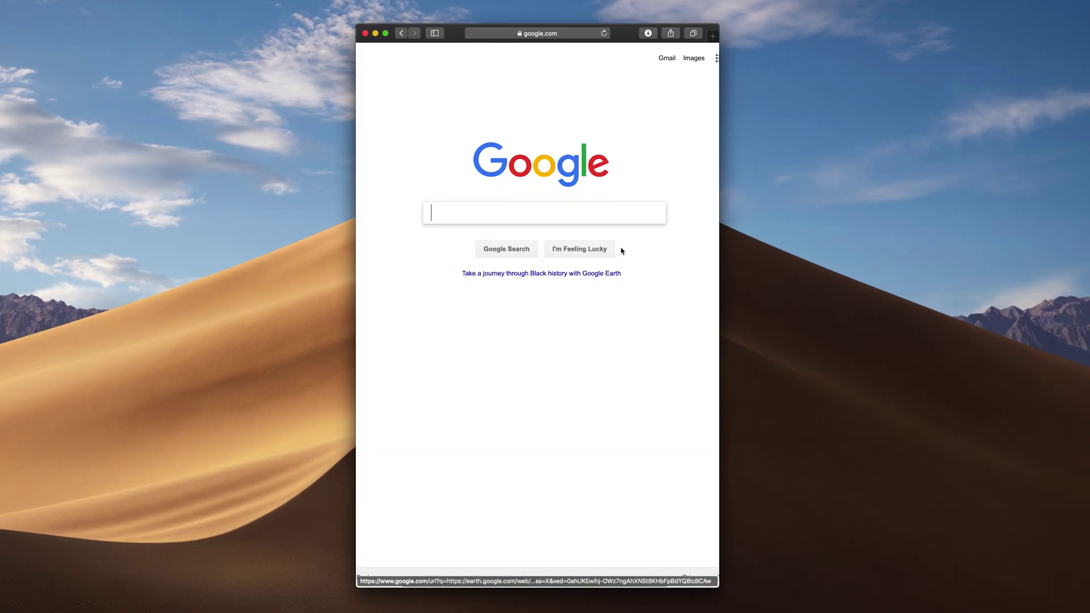